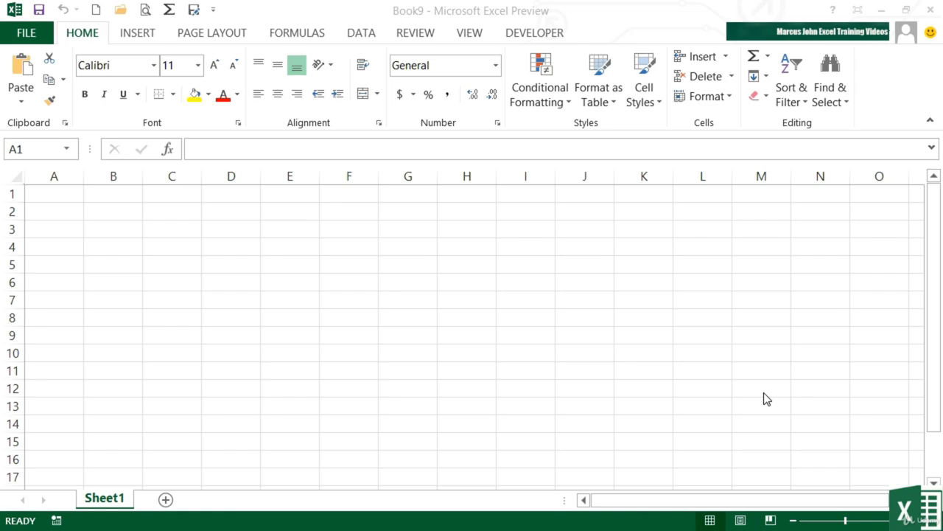
# Step: Switch to Firefox and copy the web address of the CNNMoney markets page
pyautogui.hotkey('alt', 'Tab')
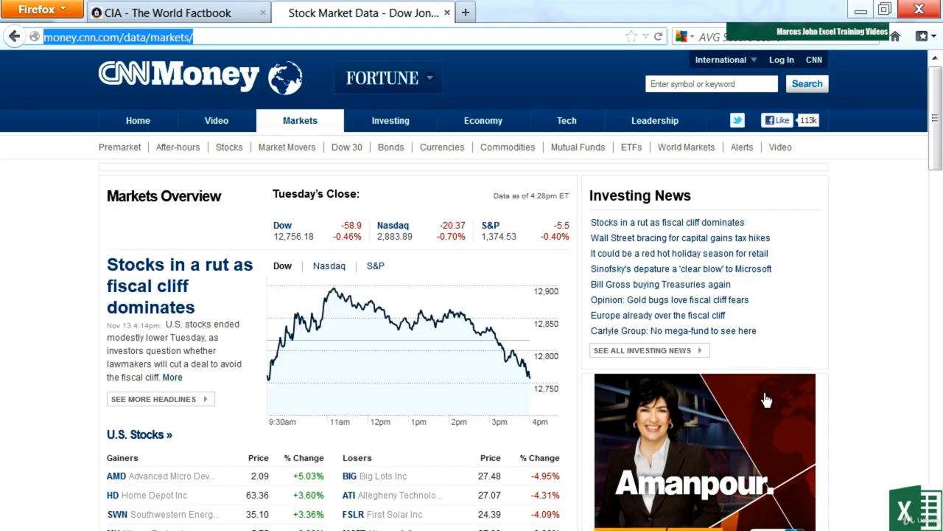
pyautogui.click(212, 37)
pyautogui.moveTo(238, 36); pyautogui.dragTo(42, 29)
pyautogui.rightClick(76, 38)
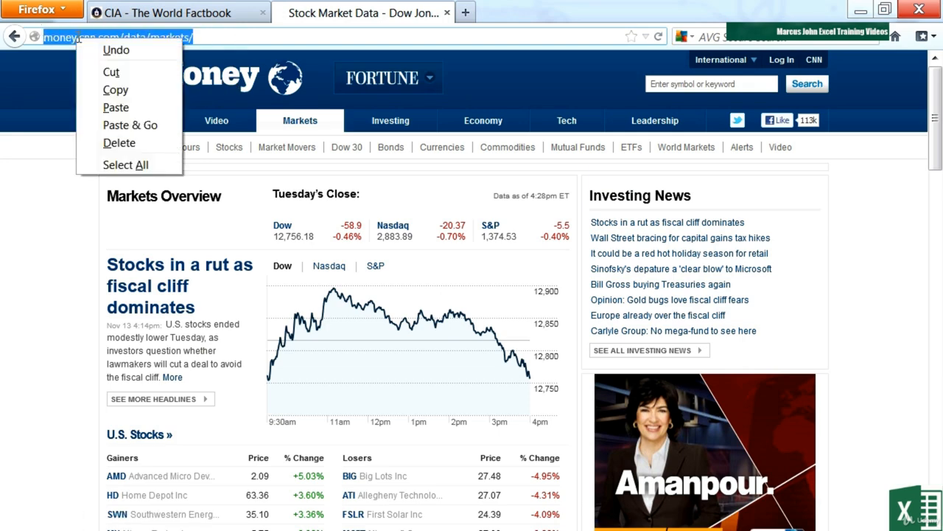
pyautogui.click(125, 91)
pyautogui.hotkey('alt', 'Tab')
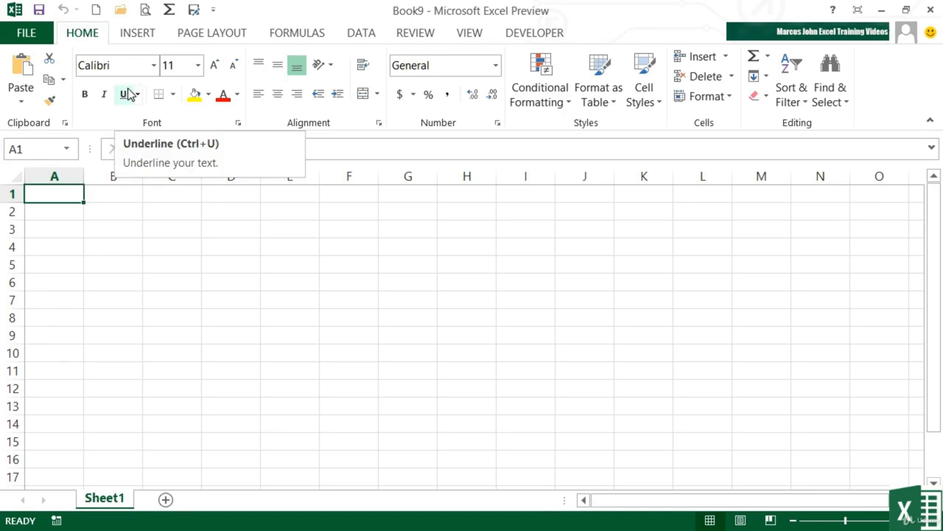
pyautogui.click(371, 34)
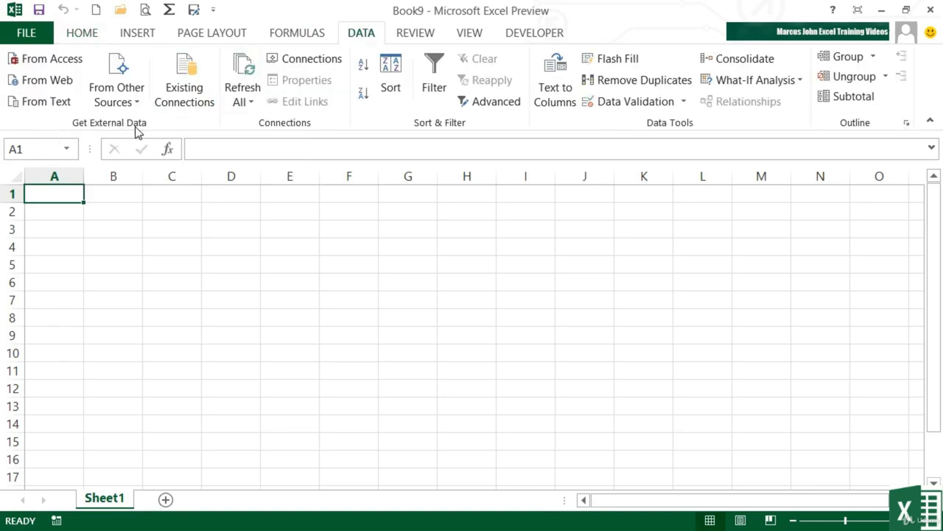
pyautogui.click(48, 81)
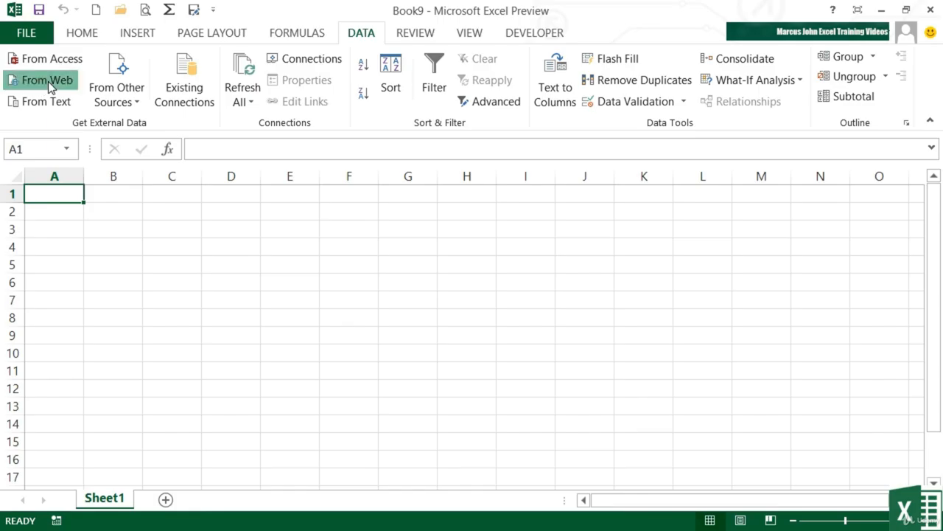
pyautogui.click(114, 38)
pyautogui.moveTo(113, 38); pyautogui.dragTo(46, 31)
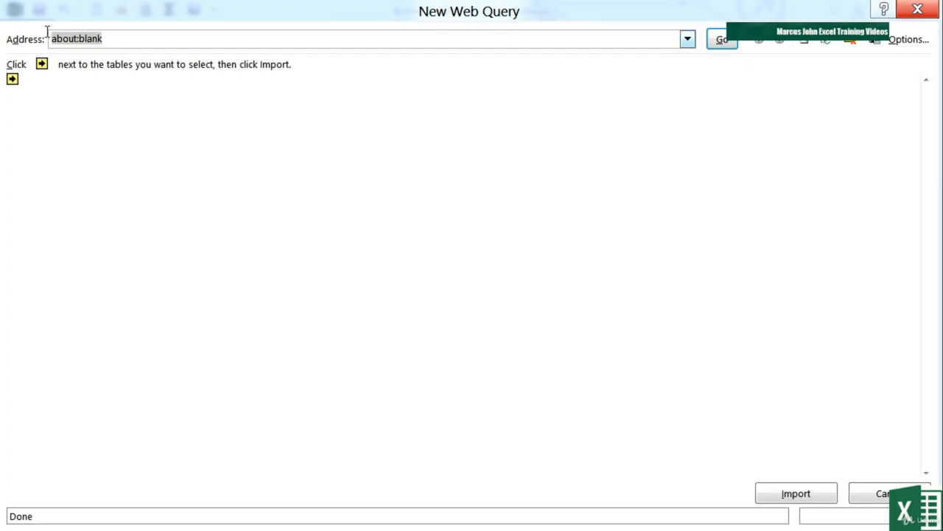
pyautogui.hotkey('ctrl', 'v')
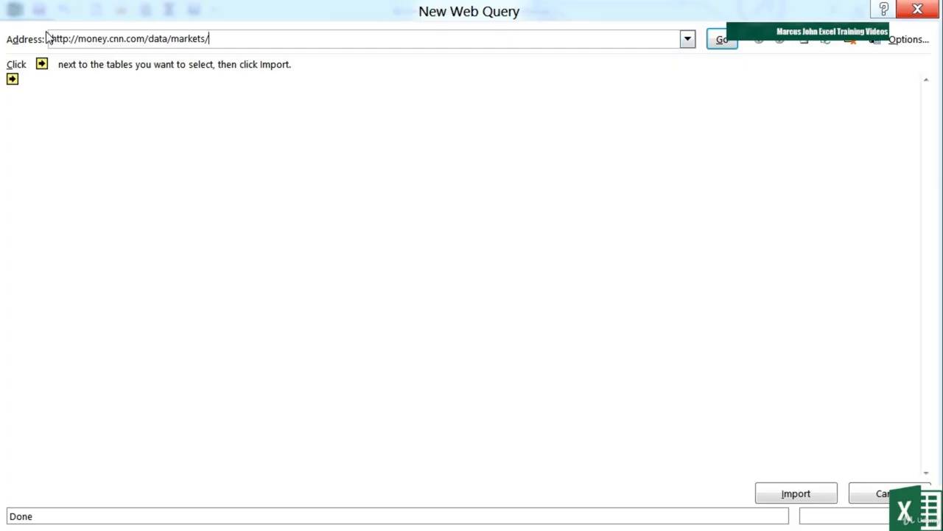
pyautogui.click(722, 40)
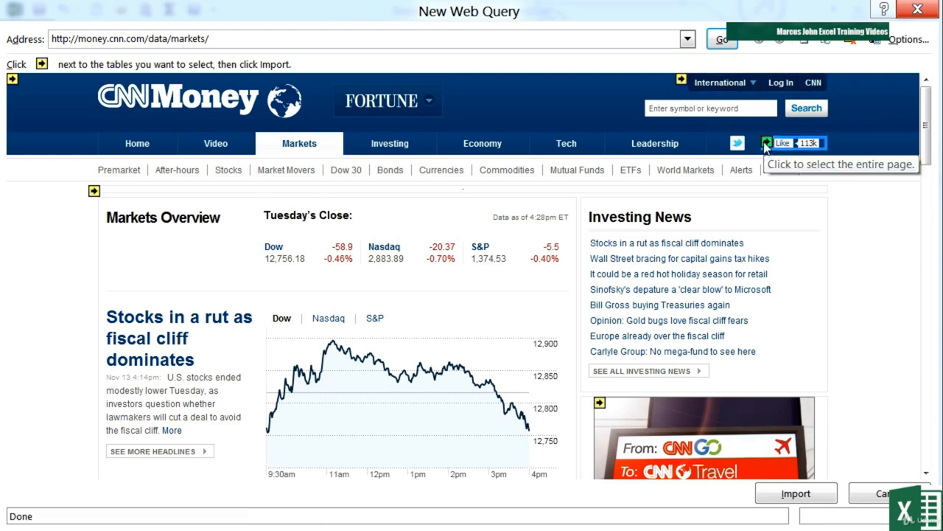
# Step: Select the Gainers, Losers, Currencies, World Markets and Mutual Funds tables for the web query
pyautogui.click(928, 160)
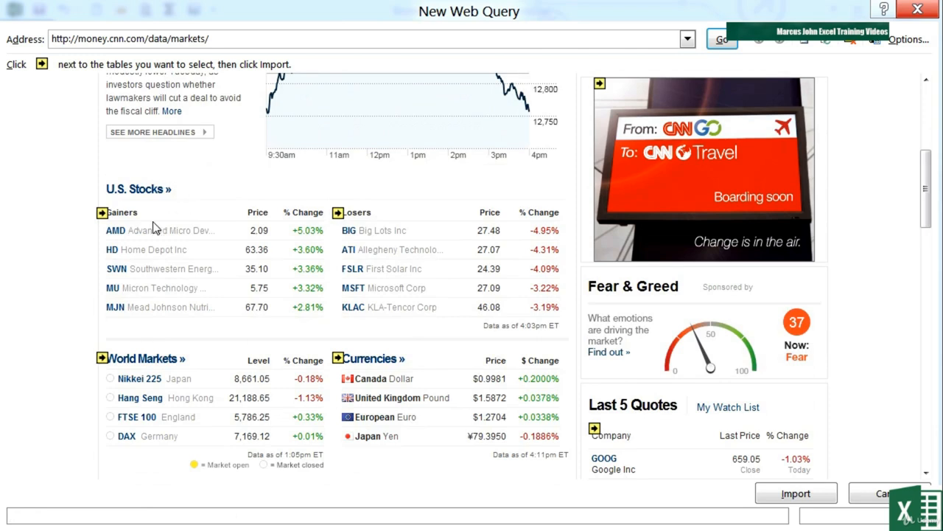
pyautogui.click(103, 213)
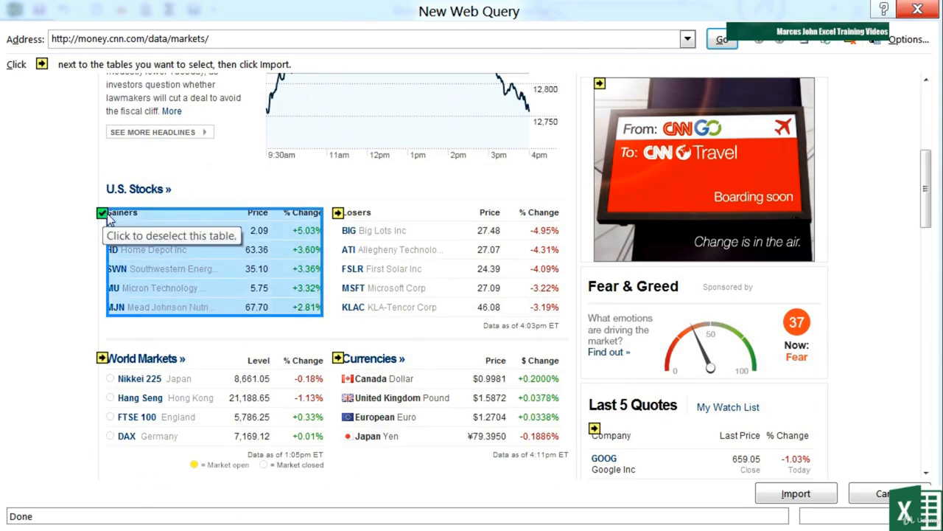
pyautogui.click(339, 213)
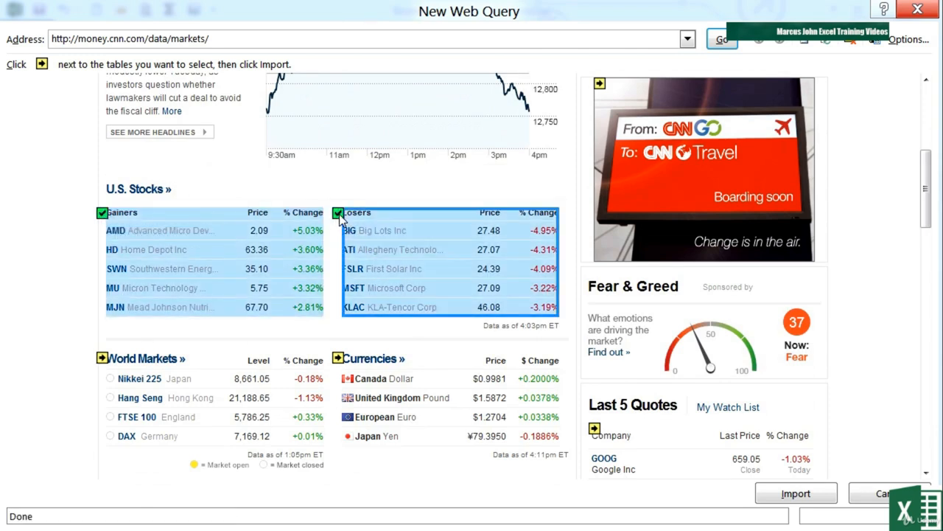
pyautogui.click(339, 358)
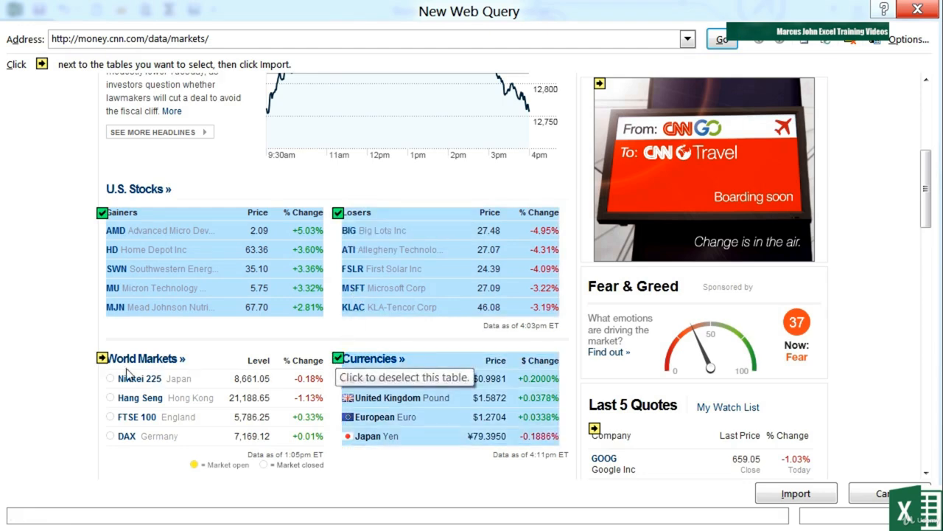
pyautogui.click(101, 357)
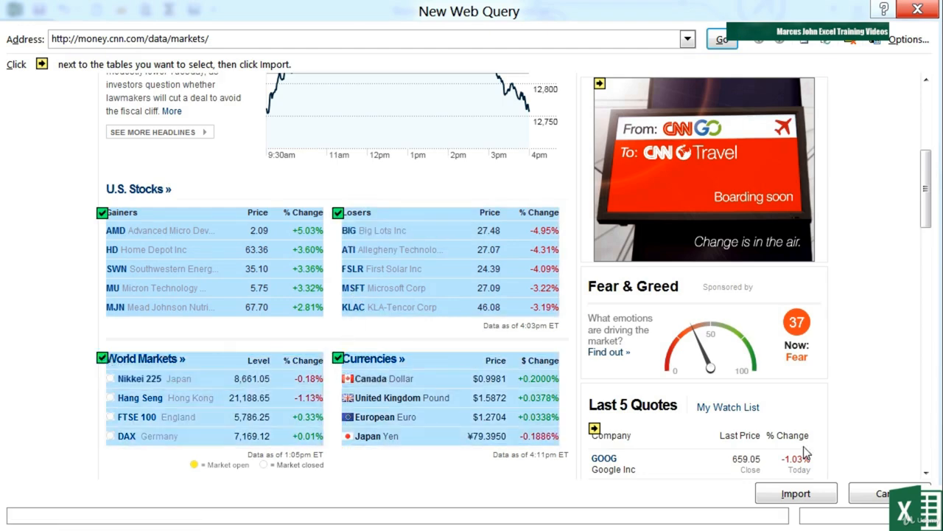
pyautogui.scroll(-5, 805, 451)
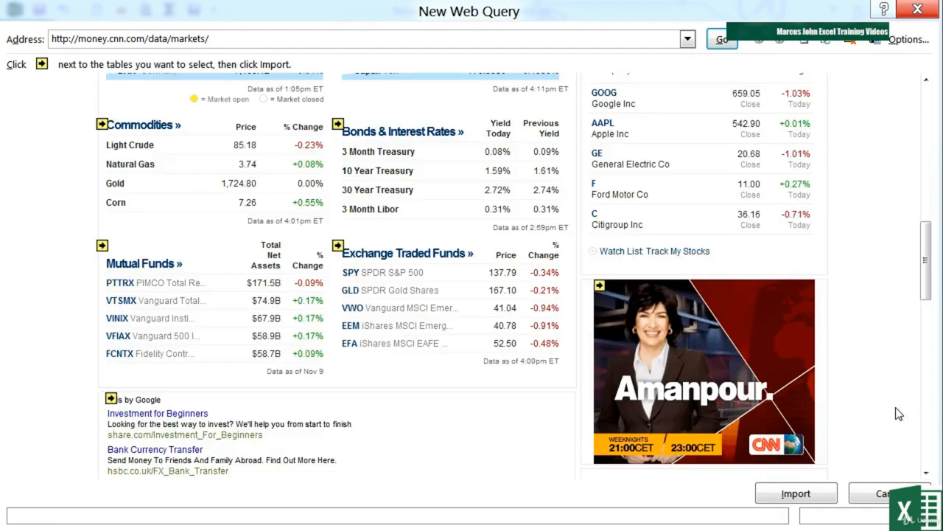
pyautogui.click(101, 245)
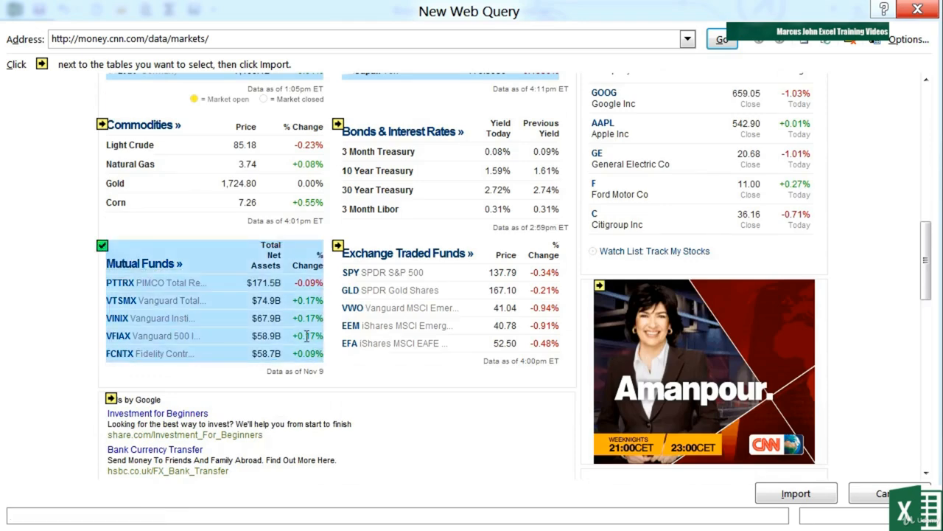
# Step: Import the selected tables into the existing worksheet at cell A1 and widen column A
pyautogui.click(796, 493)
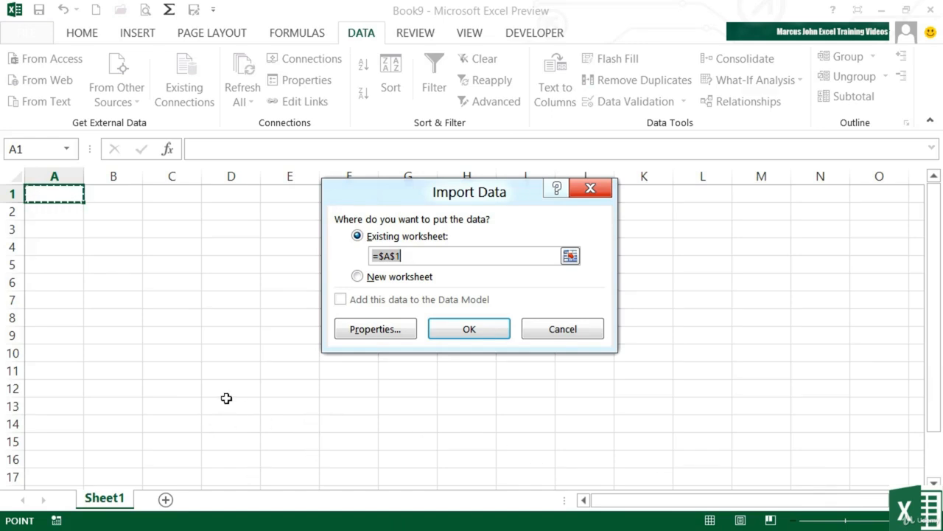
pyautogui.click(471, 330)
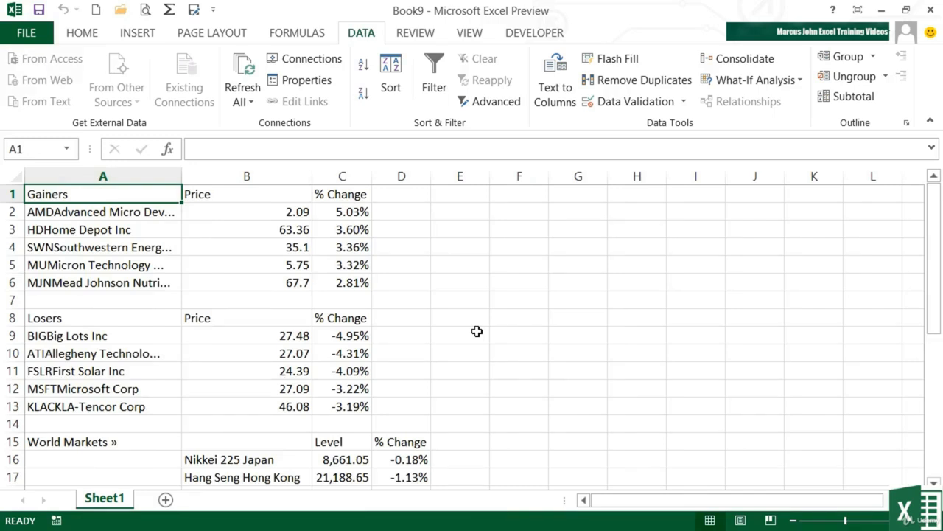
pyautogui.moveTo(182, 177); pyautogui.dragTo(267, 180)
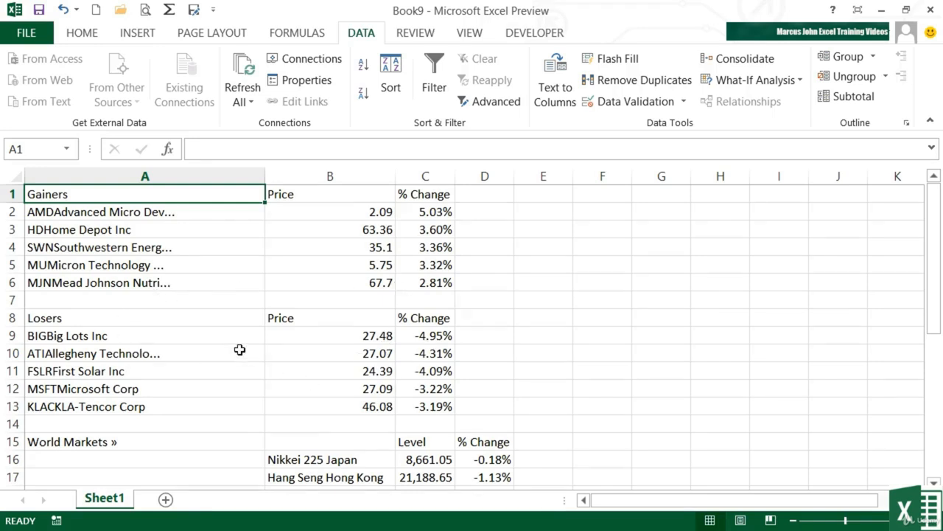
# Step: Look through the imported tables and rename the Sheet1 worksheet as MarketData
pyautogui.scroll(-3, 239, 350)
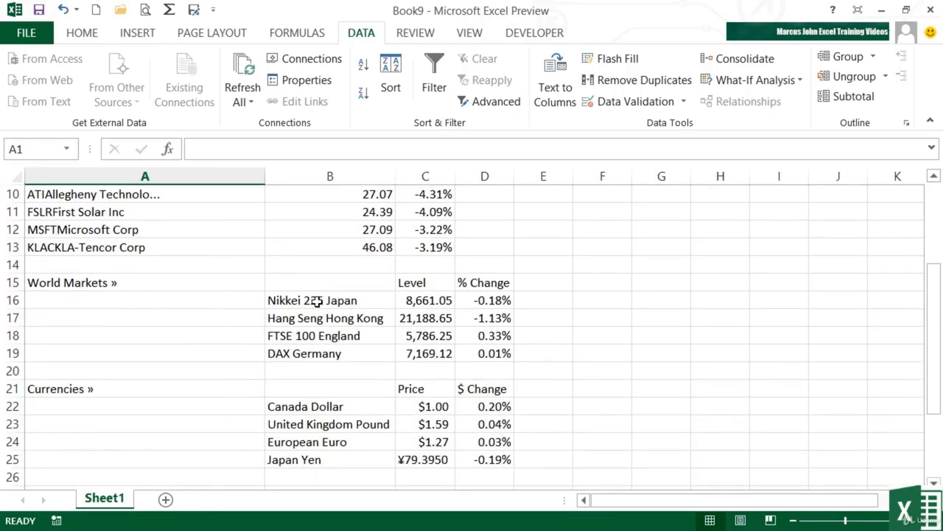
pyautogui.scroll(-2, 236, 386)
pyautogui.scroll(-1, 183, 395)
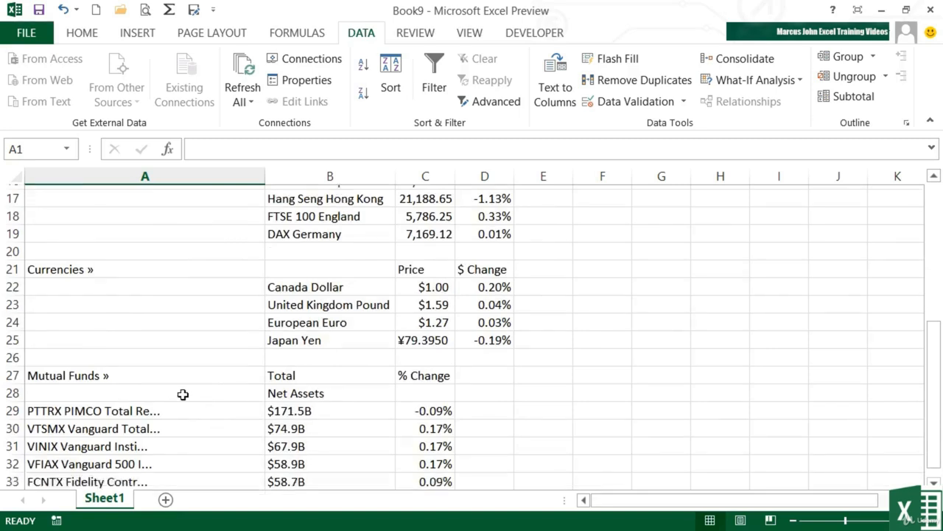
pyautogui.scroll(-2, 183, 394)
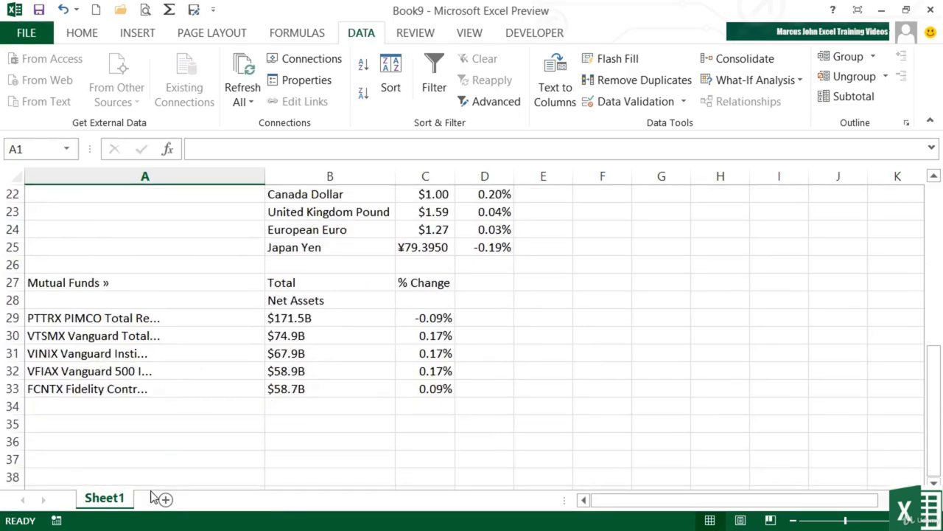
pyautogui.doubleClick(115, 498)
pyautogui.write('MarketData')
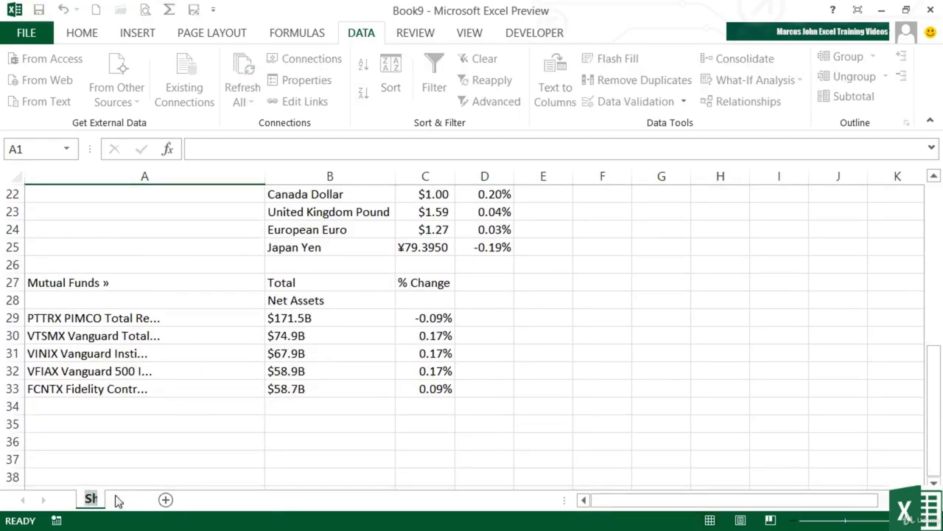
pyautogui.click(155, 448)
# Step: Save the workbook as webData in the Chapter 14 folder on the computer
pyautogui.hotkey('ctrl', 's')
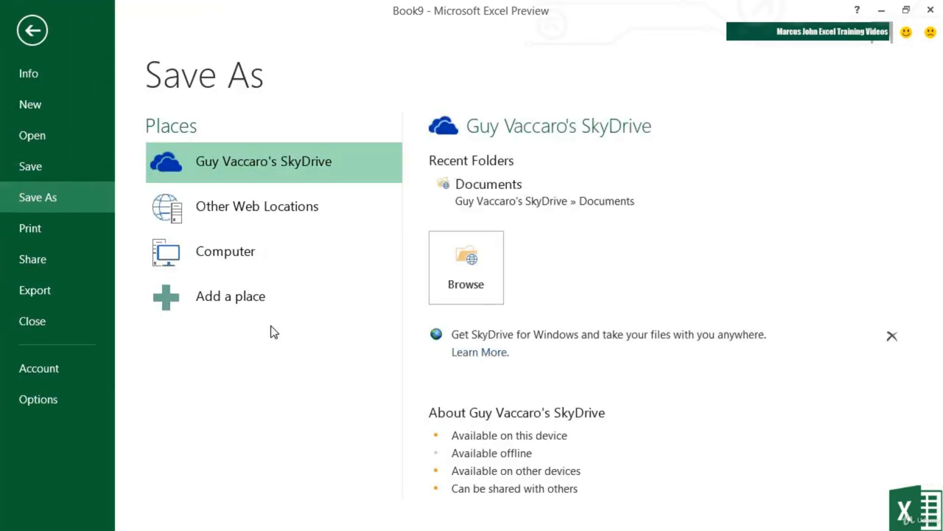
pyautogui.click(313, 252)
pyautogui.click(554, 200)
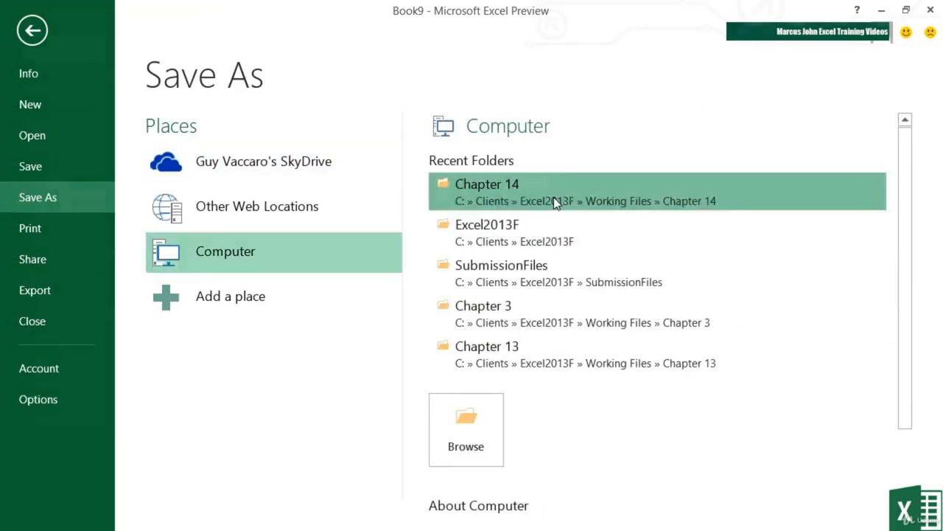
pyautogui.write('web')
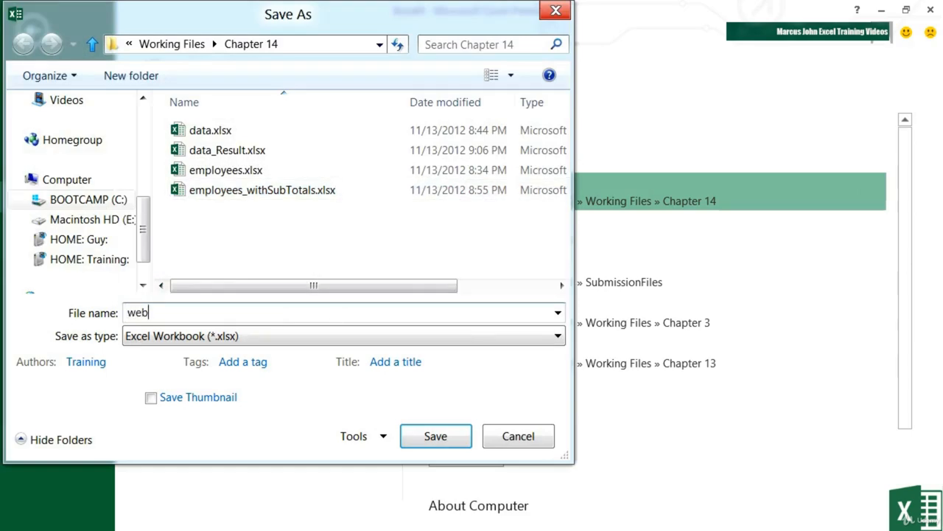
pyautogui.write('Data')
pyautogui.press('Return')
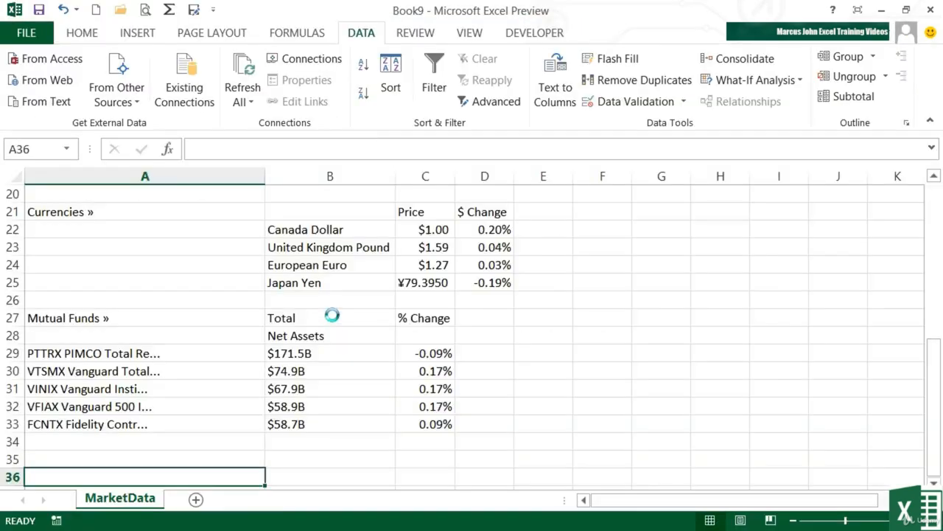
# Step: Create a column chart of the Gainers names and prices in A1:B6 on its own chart sheet
pyautogui.scroll(6, 333, 315)
pyautogui.scroll(1, 333, 315)
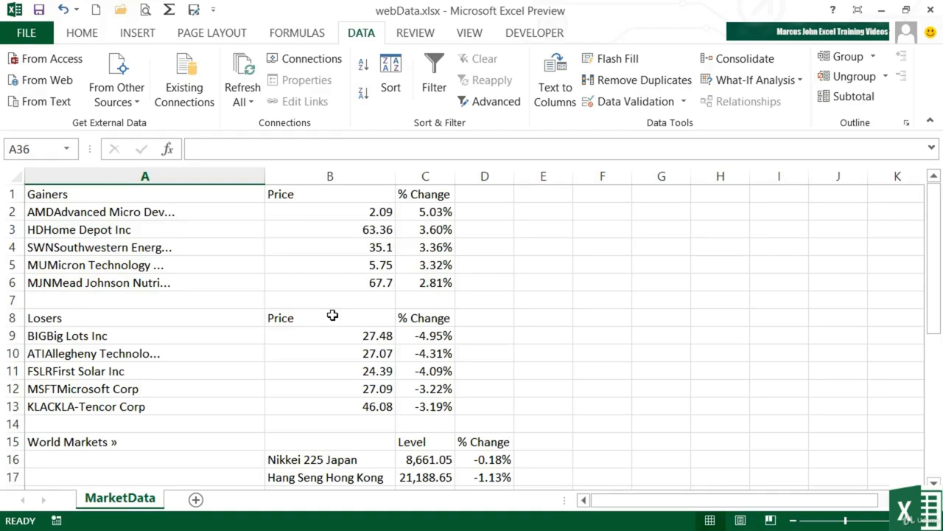
pyautogui.moveTo(215, 194); pyautogui.dragTo(354, 284)
pyautogui.press('F11')
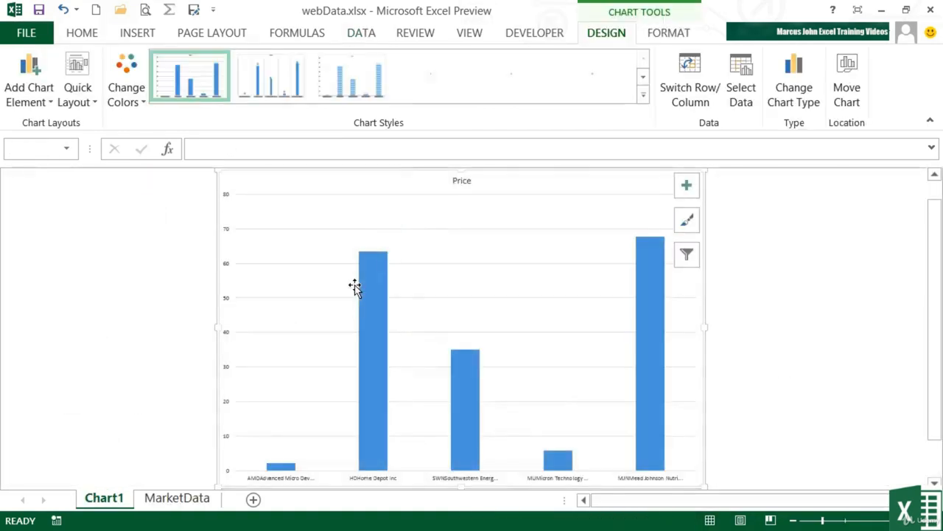
# Step: Return to the MarketData sheet and refresh the web query from cell B6 in the imported data
pyautogui.click(169, 499)
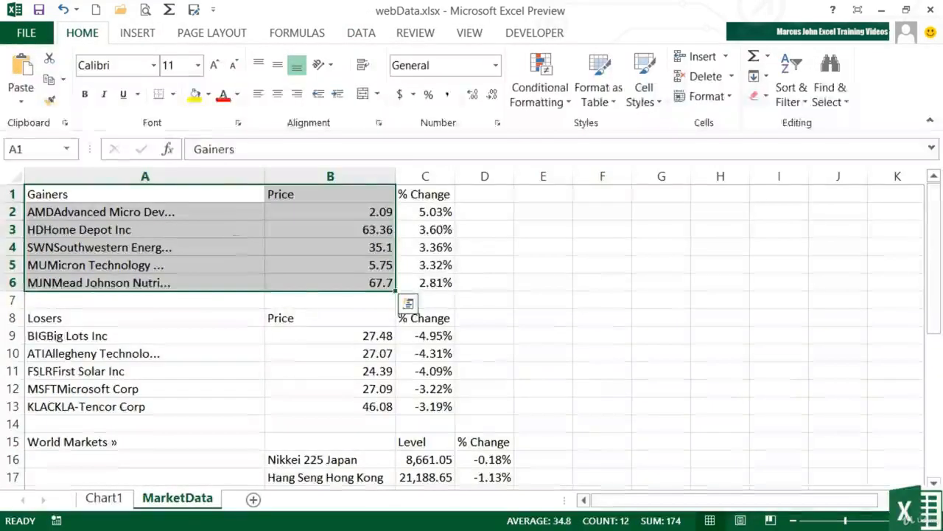
pyautogui.click(357, 283)
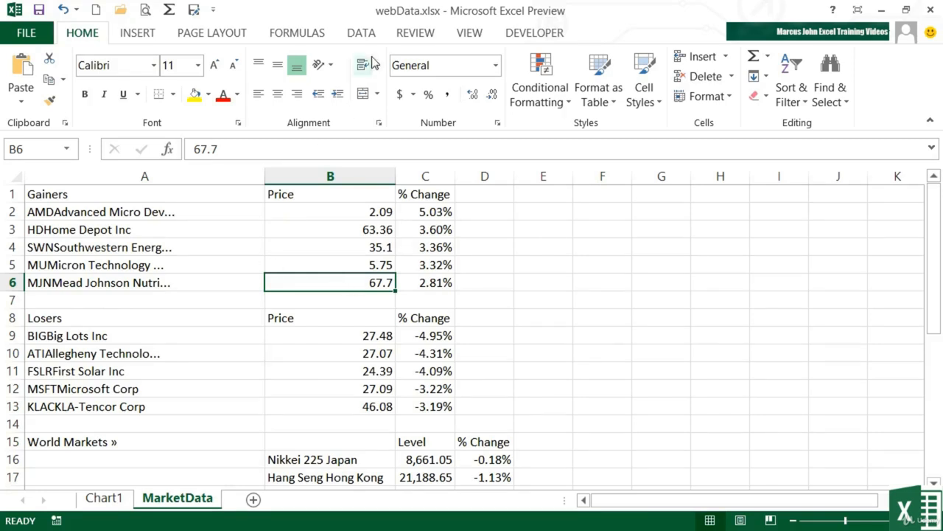
pyautogui.click(362, 33)
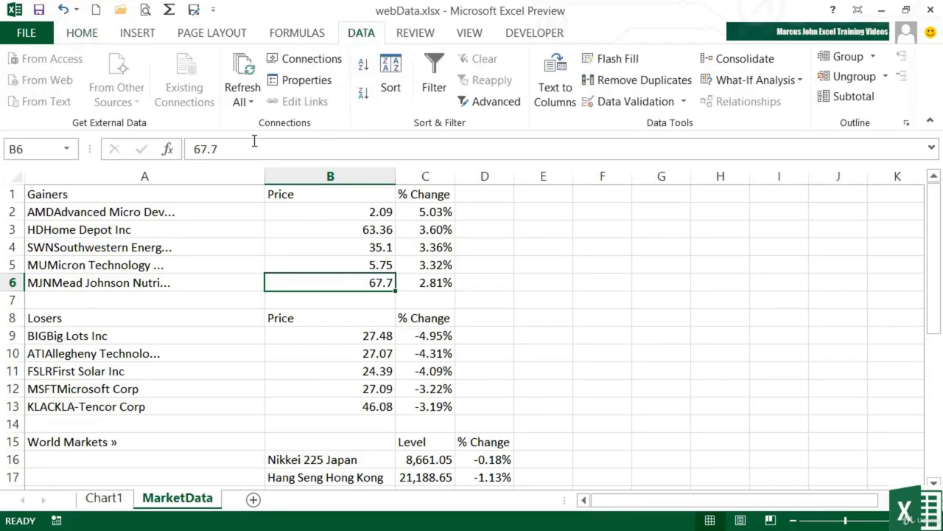
pyautogui.click(248, 103)
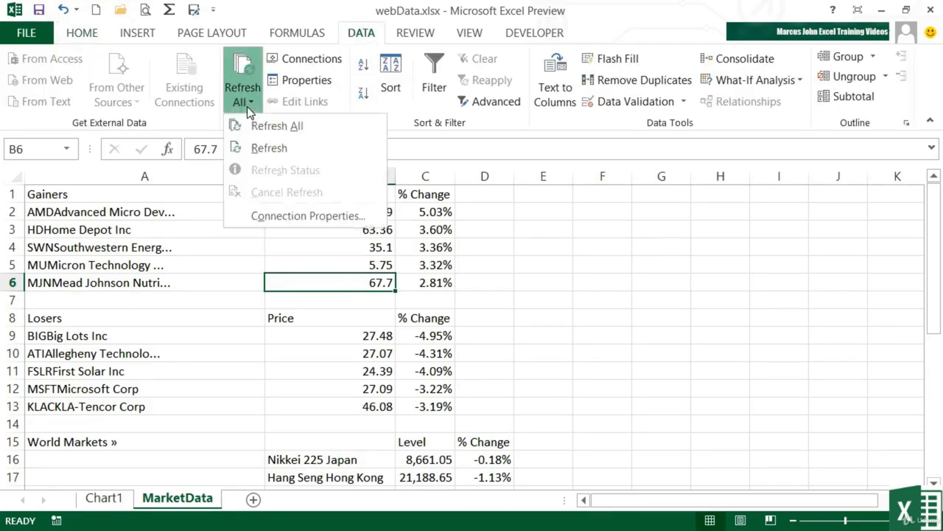
pyautogui.click(267, 150)
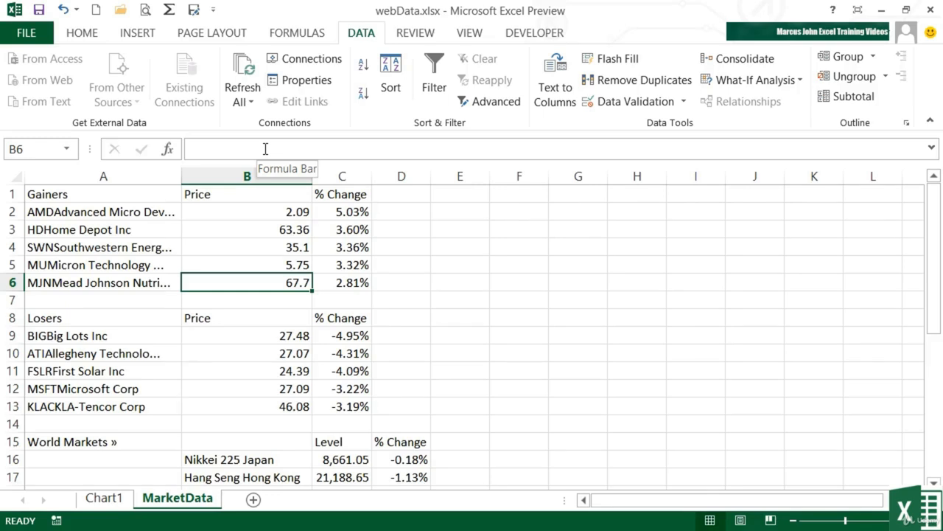
# Step: Add a new worksheet, then copy the address of the CIA World Factbook population page in Firefox
pyautogui.click(253, 501)
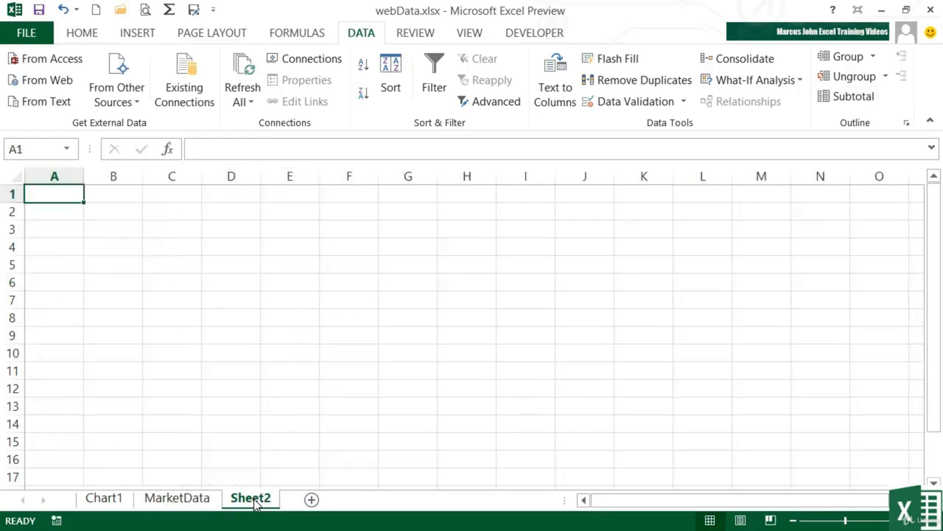
pyautogui.hotkey('alt', 'Tab')
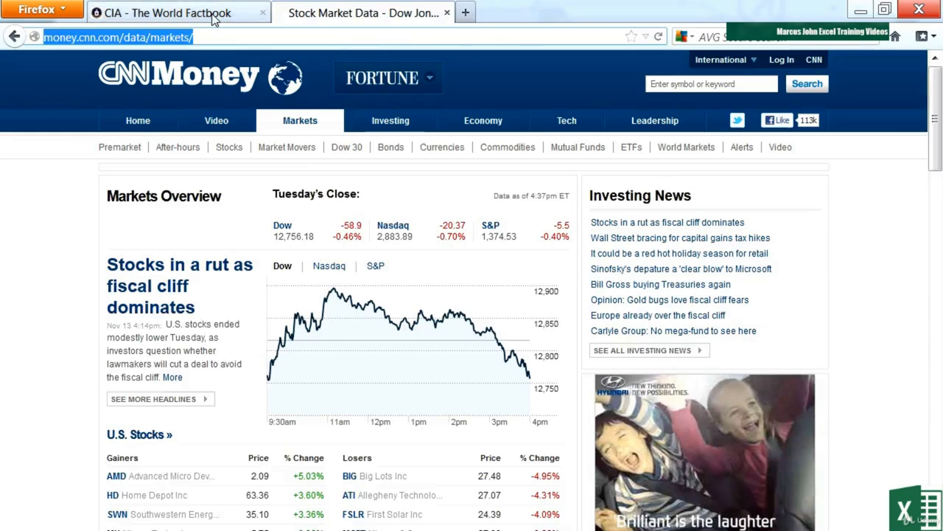
pyautogui.click(213, 19)
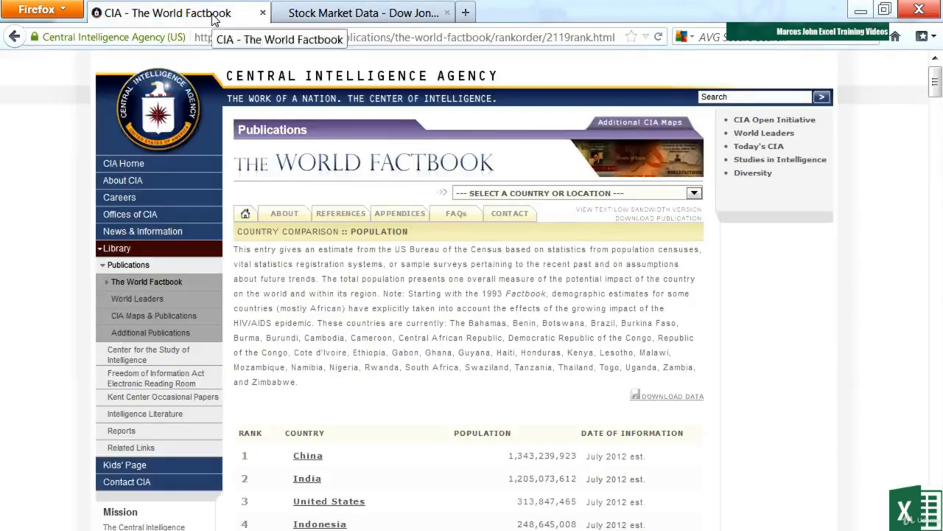
pyautogui.click(428, 37)
pyautogui.rightClick(451, 38)
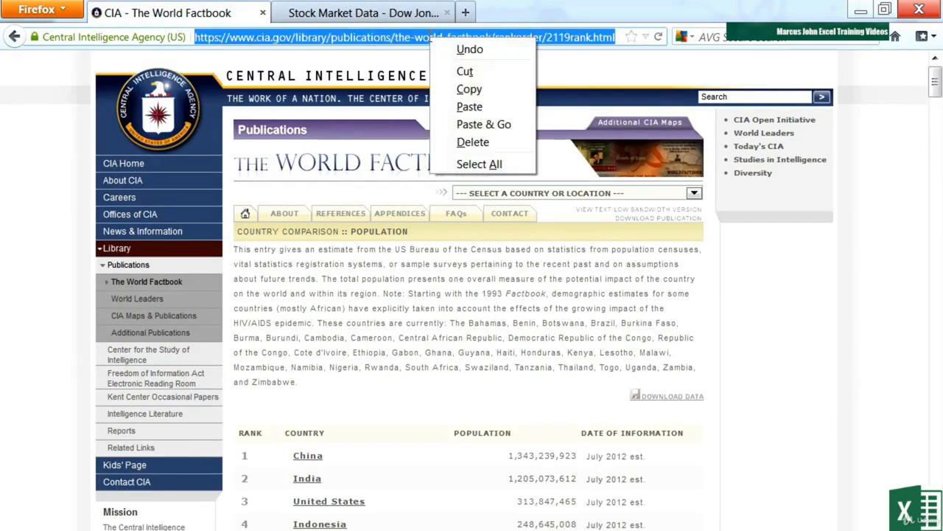
pyautogui.click(469, 87)
# Step: Return to Excel and rename the Sheet2 worksheet as Population
pyautogui.hotkey('alt', 'Tab')
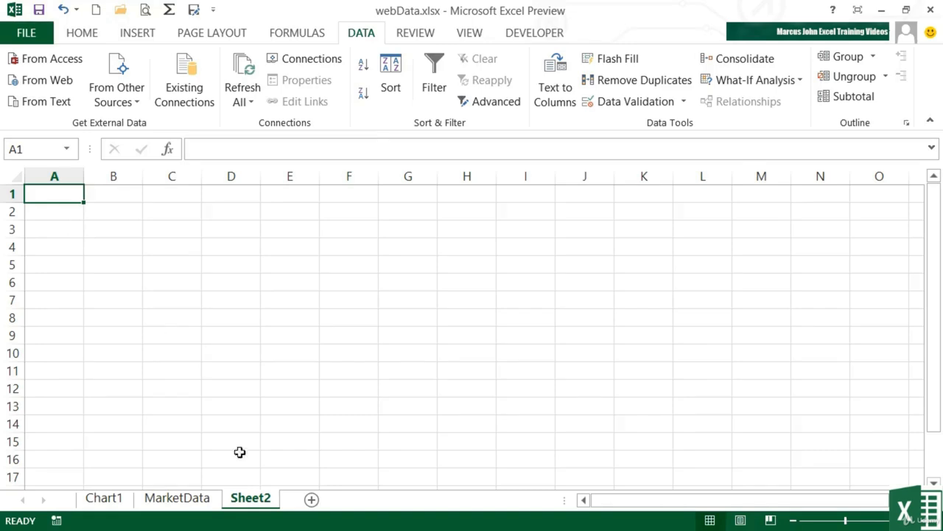
pyautogui.doubleClick(253, 499)
pyautogui.write('Population')
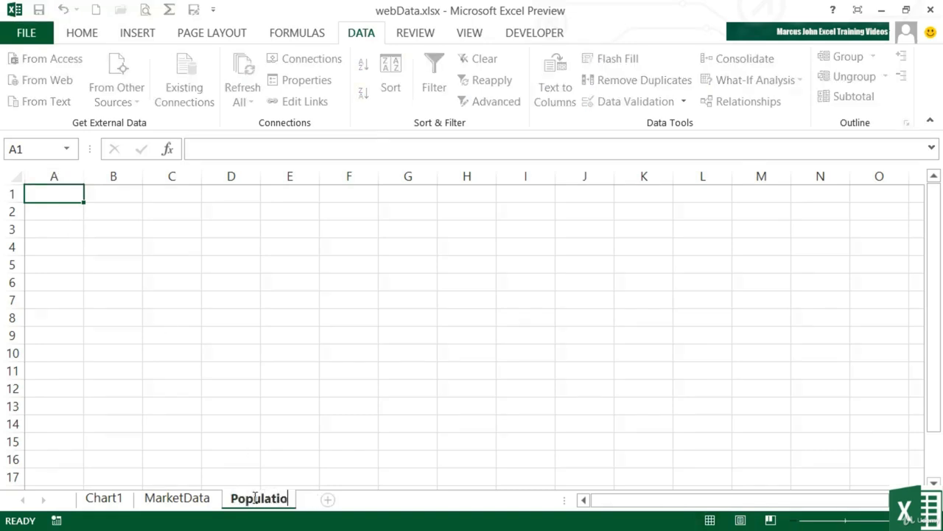
pyautogui.press('Return')
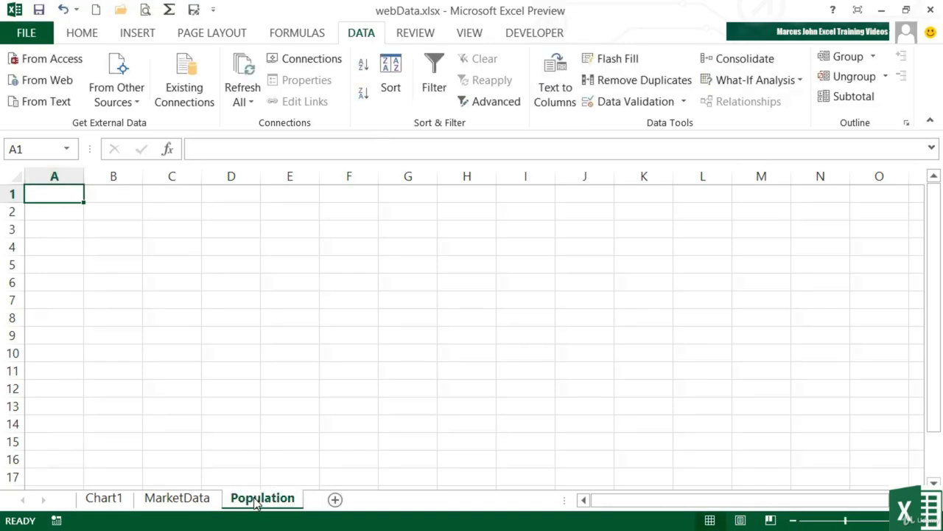
pyautogui.click(47, 82)
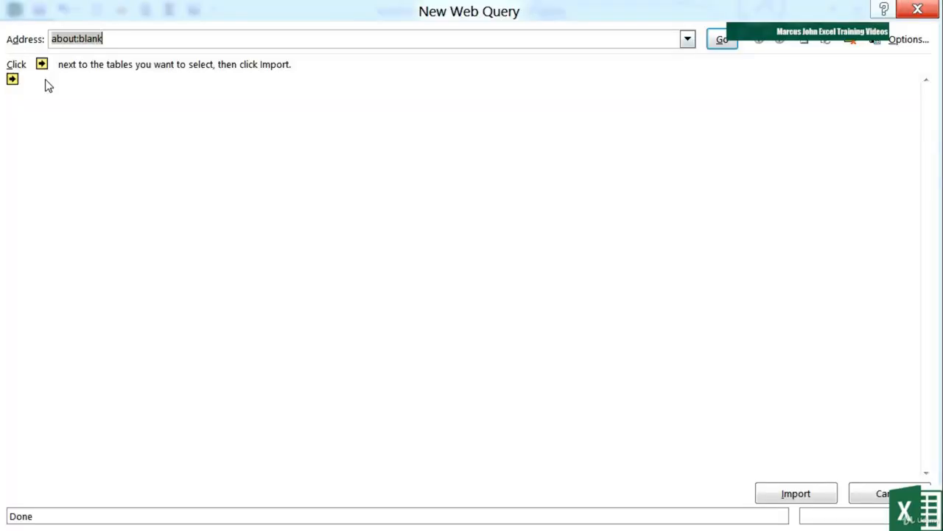
pyautogui.hotkey('ctrl', 'v')
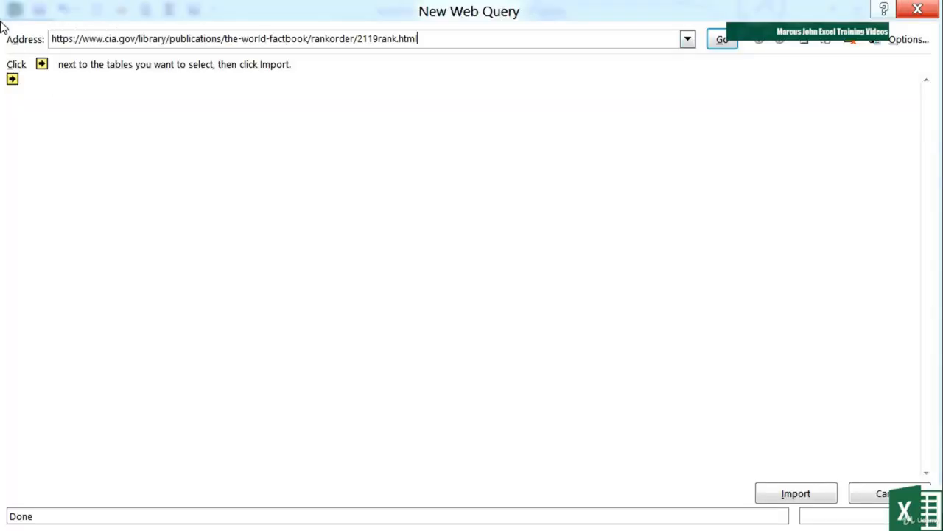
pyautogui.click(721, 38)
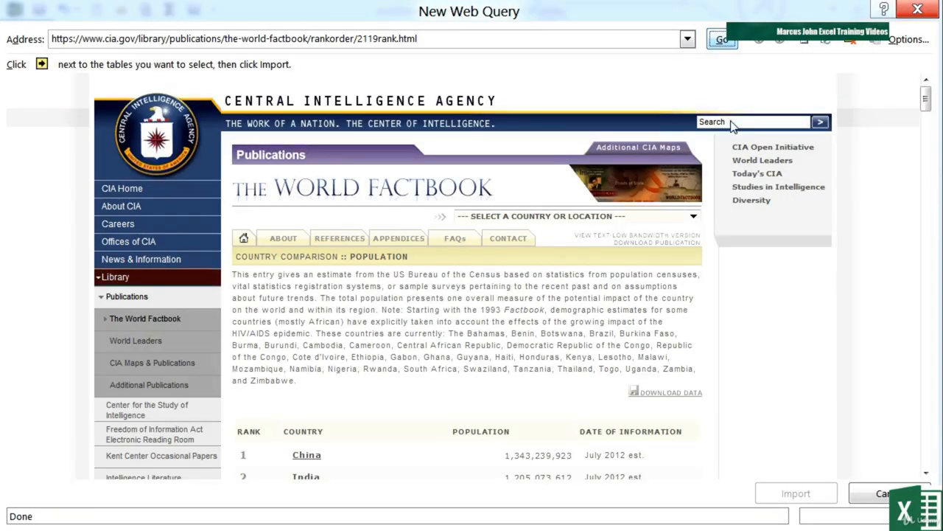
# Step: Select the population table's header row and the country rows ranked 1 (China) through 20 (Thailand) for import
pyautogui.moveTo(930, 111); pyautogui.dragTo(928, 130)
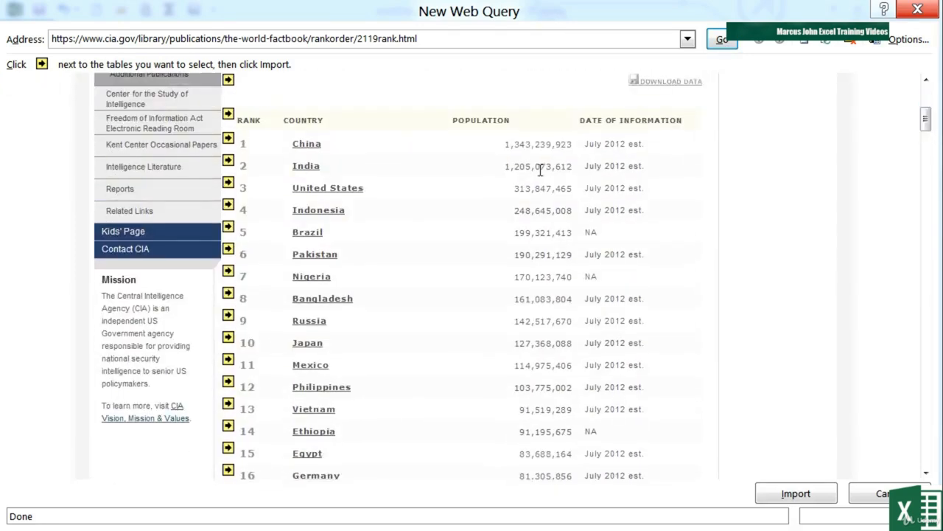
pyautogui.click(229, 114)
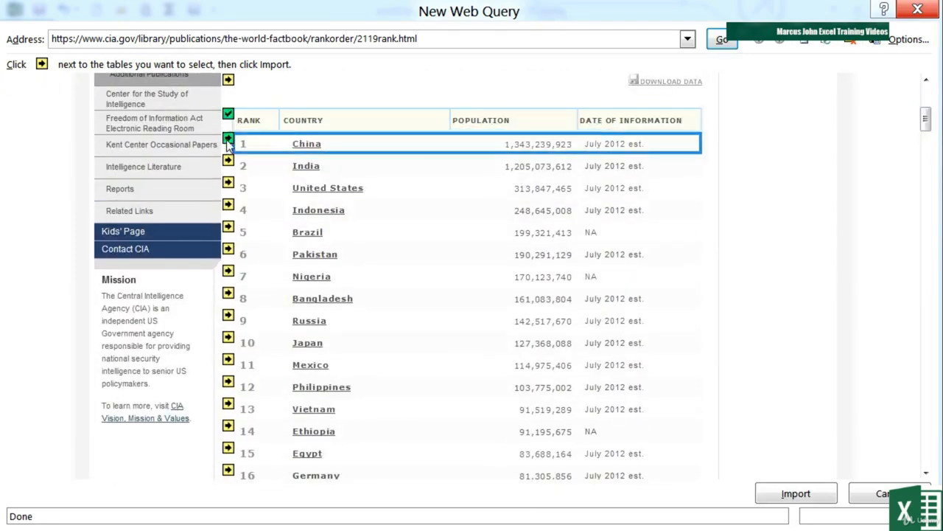
pyautogui.click(228, 139)
pyautogui.click(229, 161)
pyautogui.click(229, 183)
pyautogui.click(228, 205)
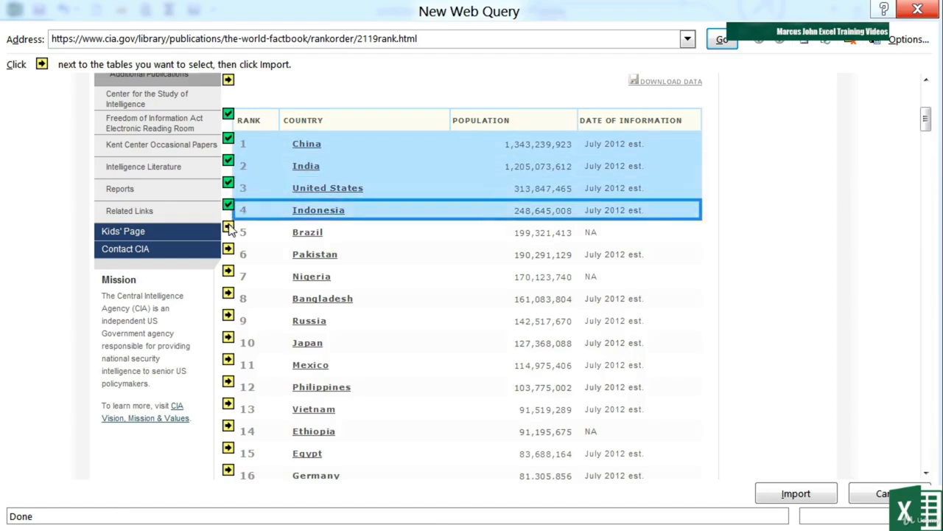
pyautogui.click(229, 227)
pyautogui.click(228, 249)
pyautogui.click(228, 271)
pyautogui.click(228, 294)
pyautogui.click(228, 315)
pyautogui.click(229, 337)
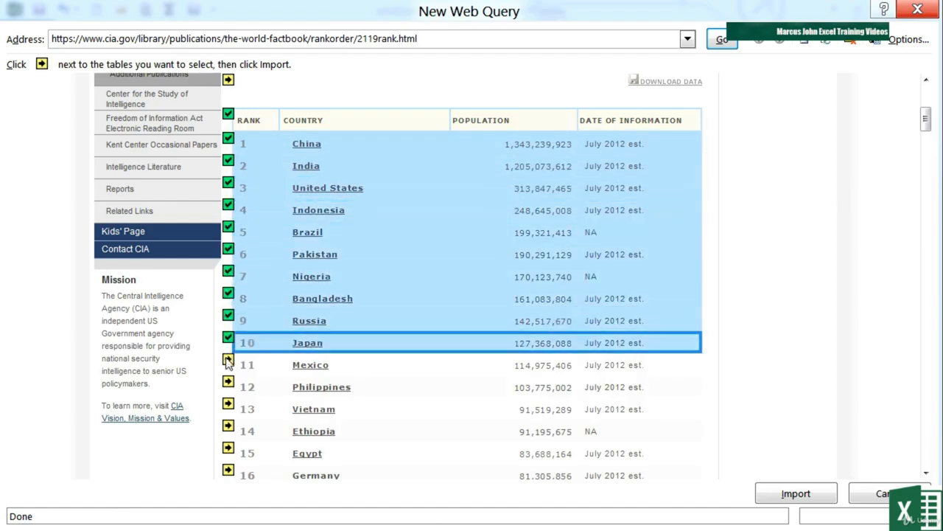
pyautogui.click(228, 359)
pyautogui.click(228, 381)
pyautogui.scroll(-2, 231, 391)
pyautogui.scroll(-3, 231, 391)
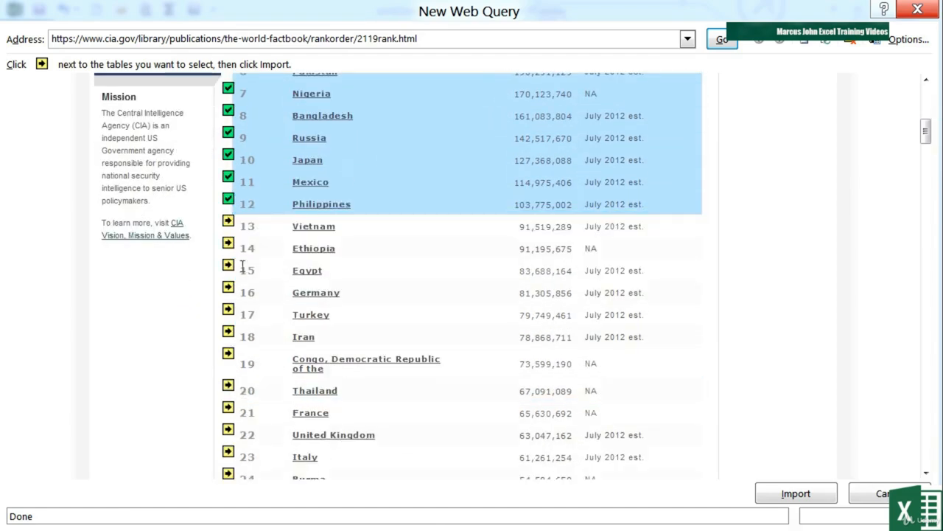
pyautogui.click(229, 226)
pyautogui.click(228, 248)
pyautogui.click(229, 270)
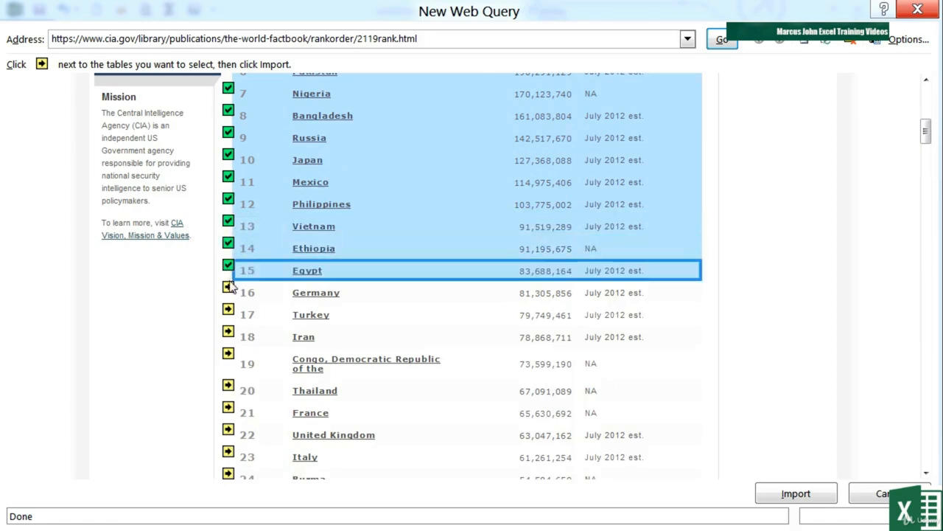
pyautogui.click(229, 315)
pyautogui.click(229, 331)
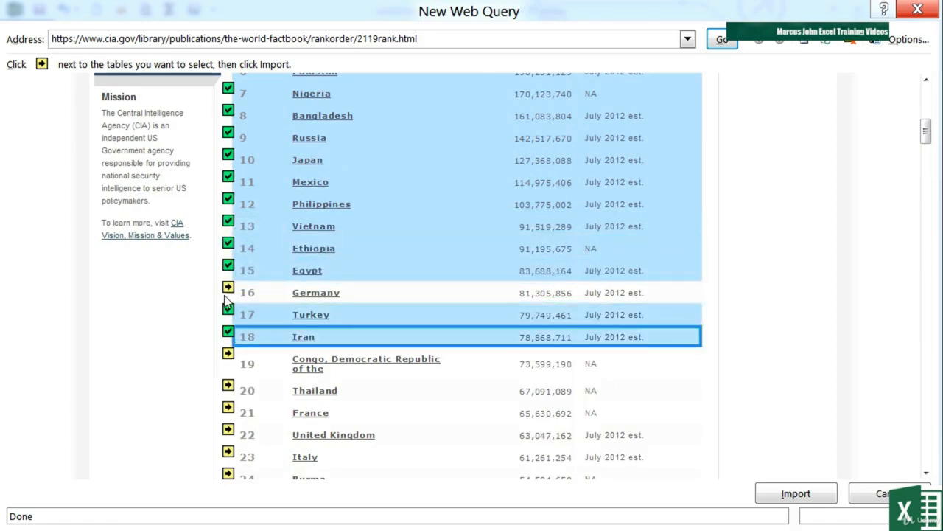
pyautogui.click(228, 287)
pyautogui.click(229, 353)
pyautogui.click(228, 385)
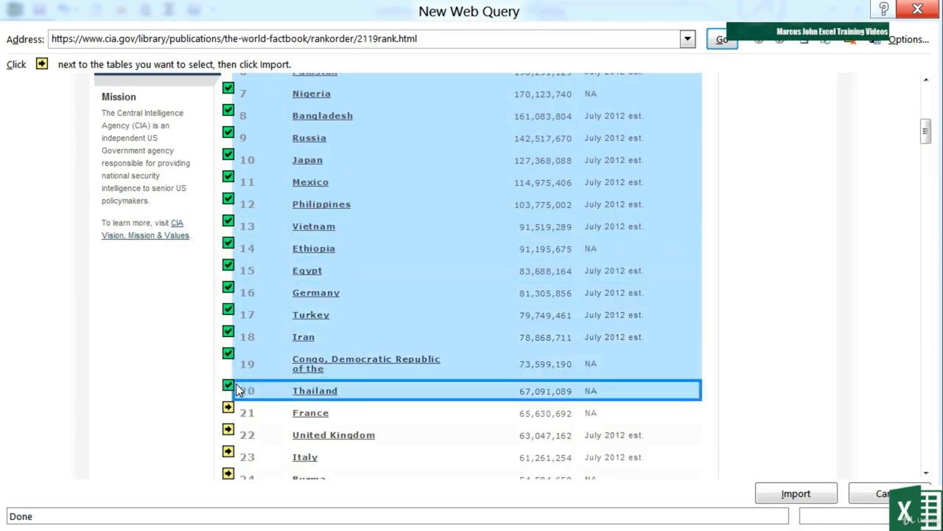
# Step: Import the selected tables into the existing worksheet at =$A$1 and look through the imported population rows
pyautogui.click(796, 494)
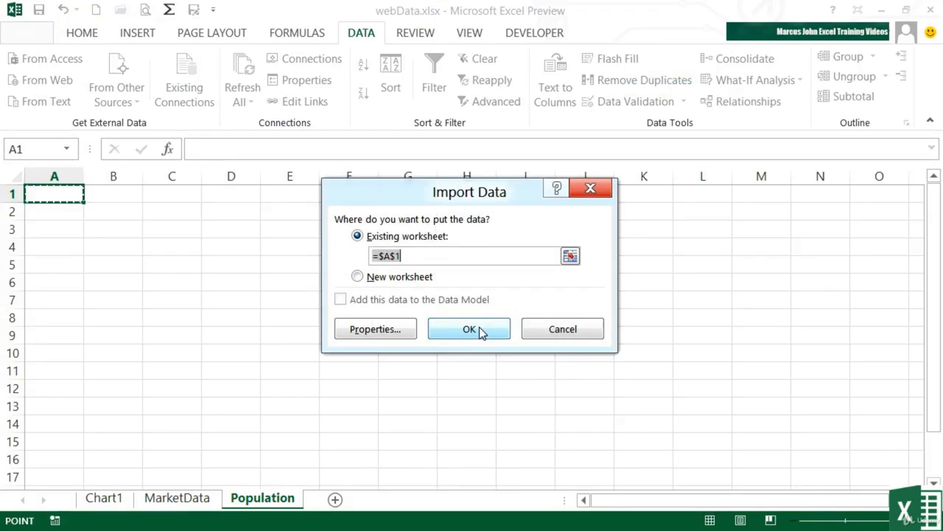
pyautogui.click(469, 329)
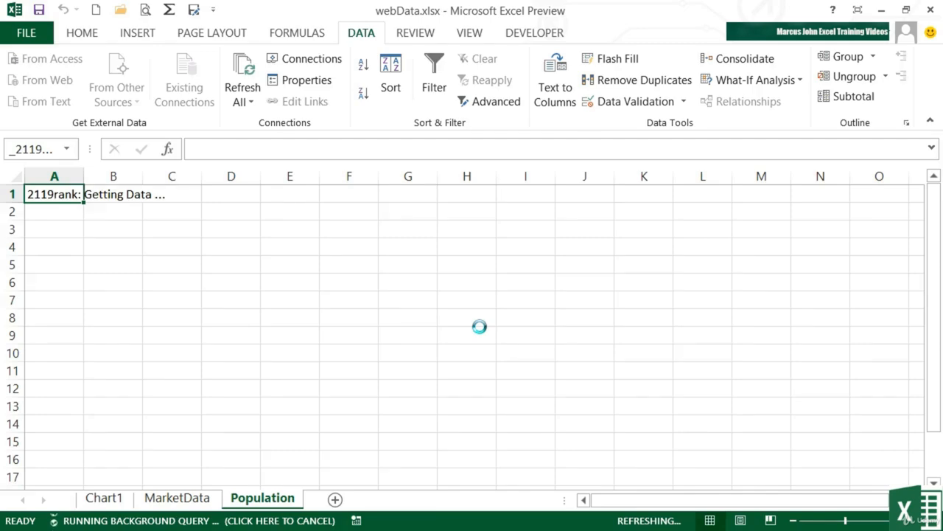
pyautogui.scroll(-2, 353, 313)
pyautogui.scroll(-16, 353, 313)
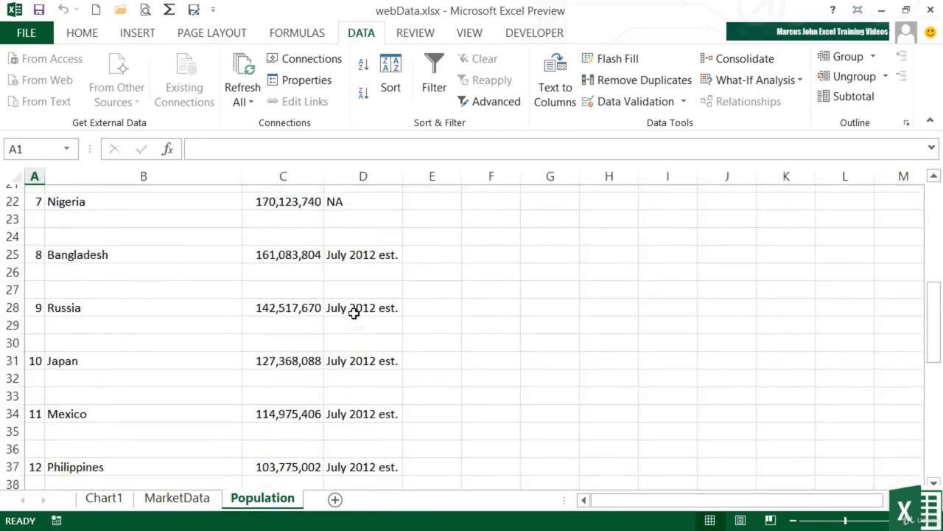
pyautogui.scroll(18, 354, 314)
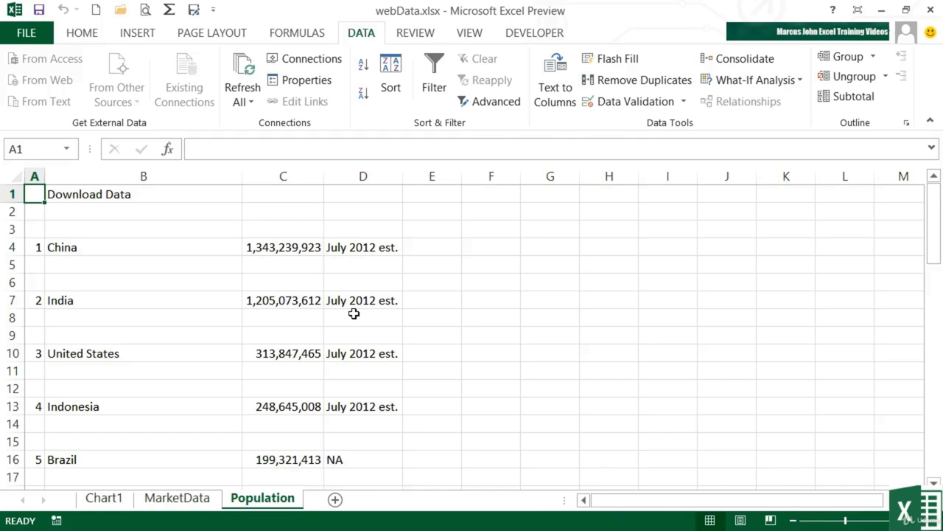
# Step: Refresh only the population web query from cell D8 within the imported data
pyautogui.click(353, 314)
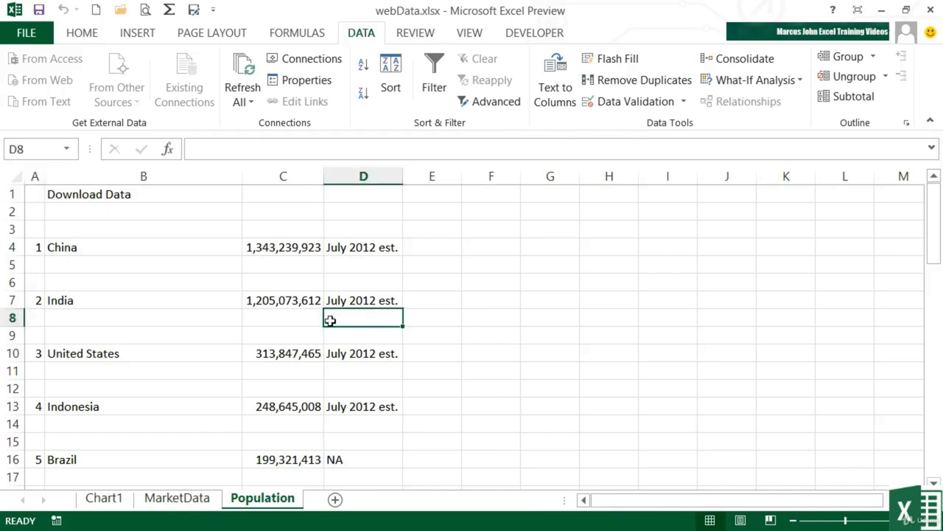
pyautogui.click(252, 107)
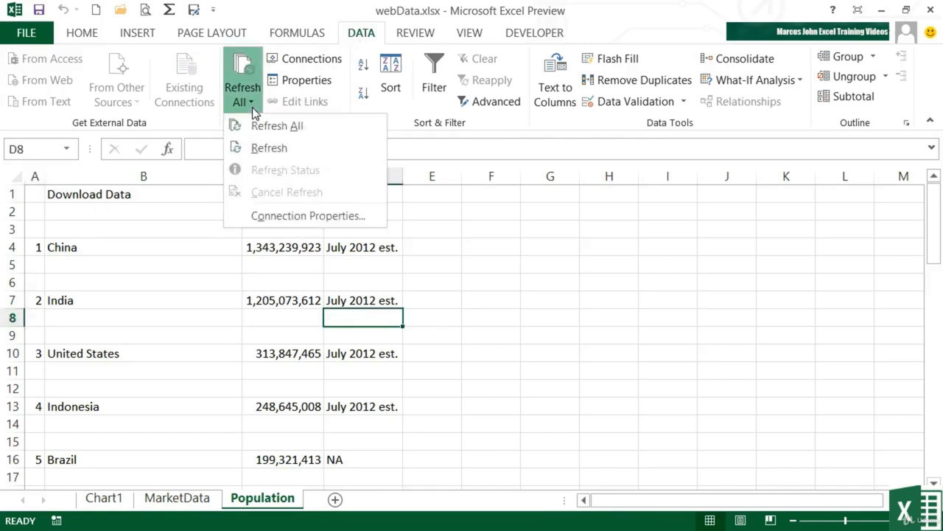
pyautogui.click(257, 149)
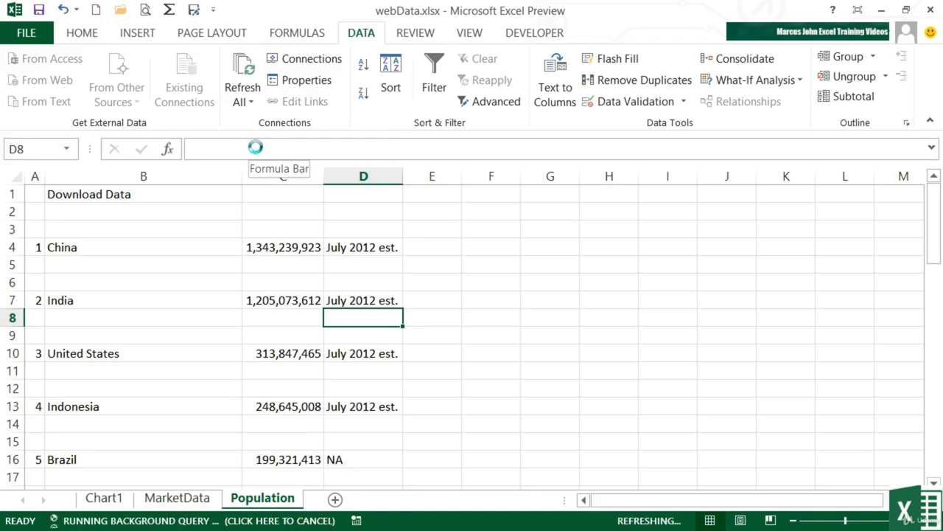